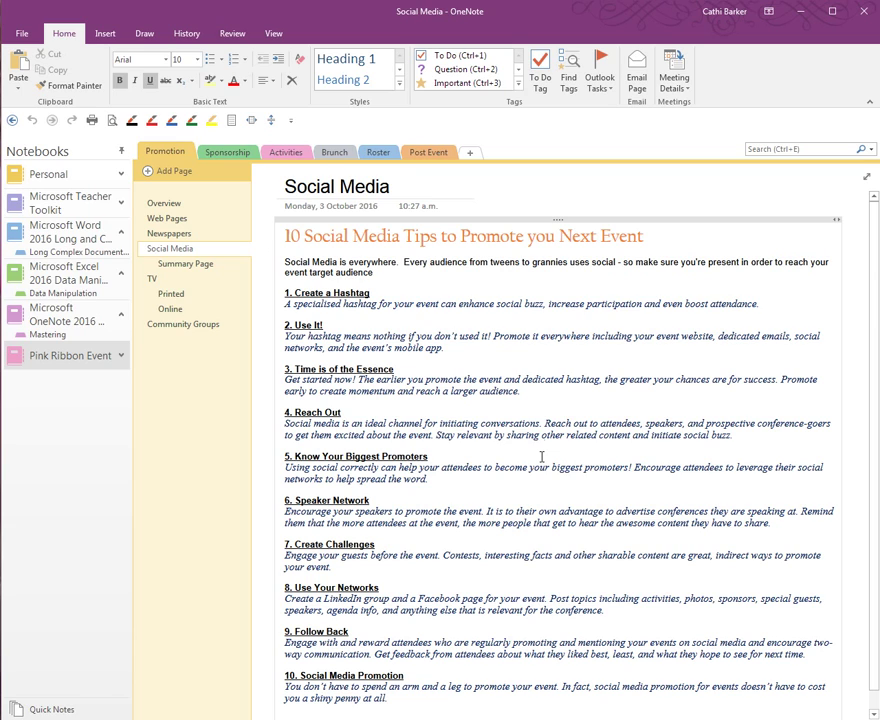
Step: Share the Pink Ribbon Event notebook and choose to move it into a different OneDrive - Personal folder
right_click(59, 364)
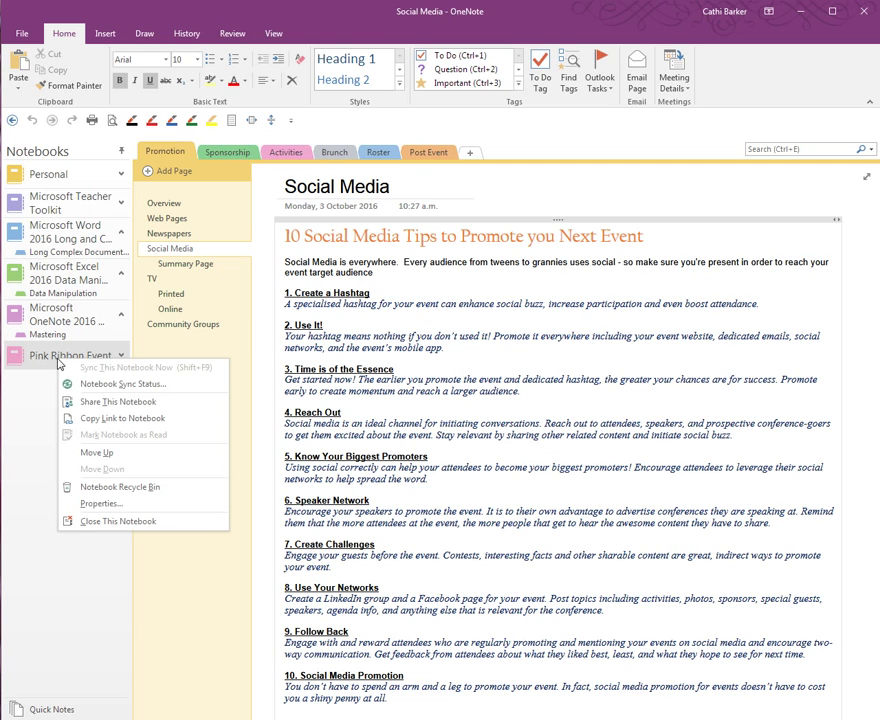
click(116, 404)
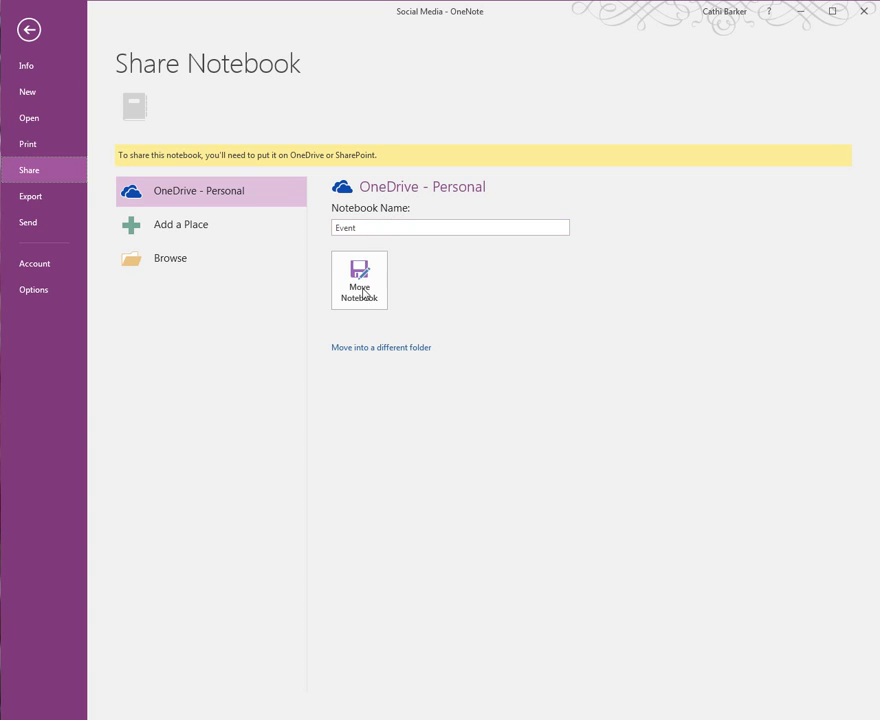
click(391, 355)
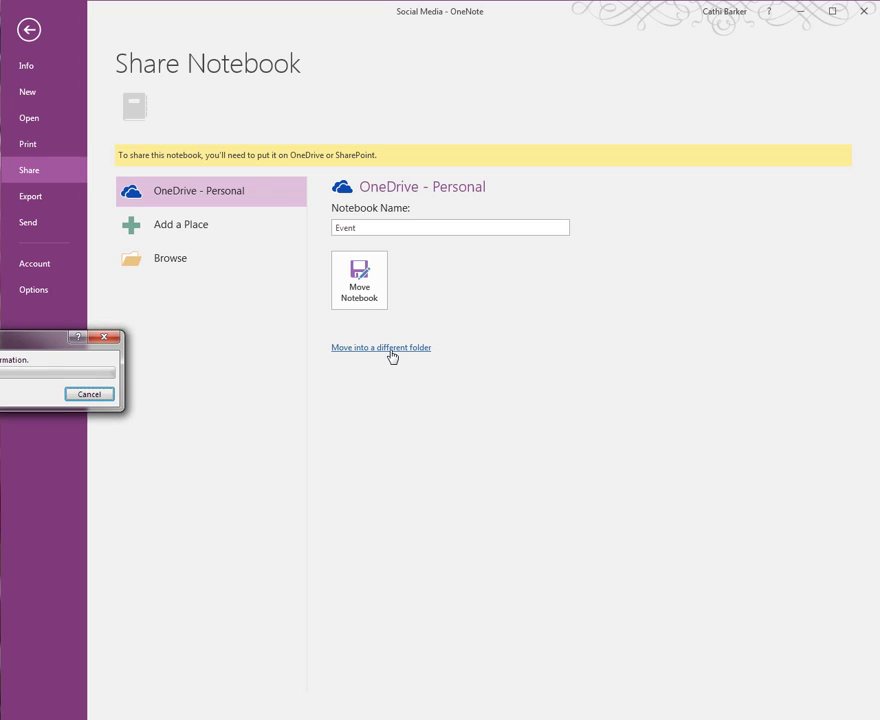
drag(49, 341, 145, 356)
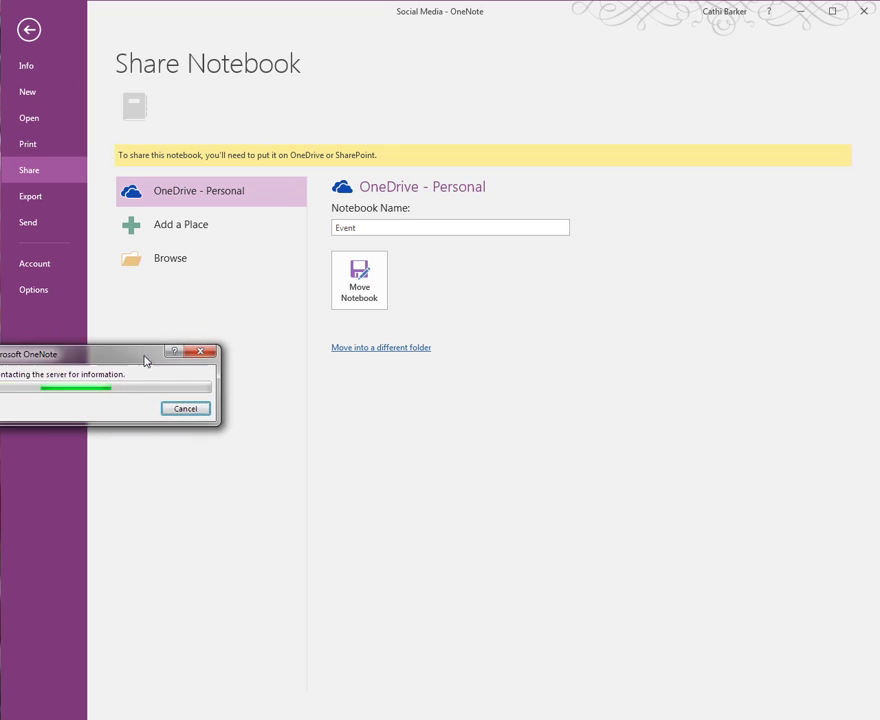
click(358, 350)
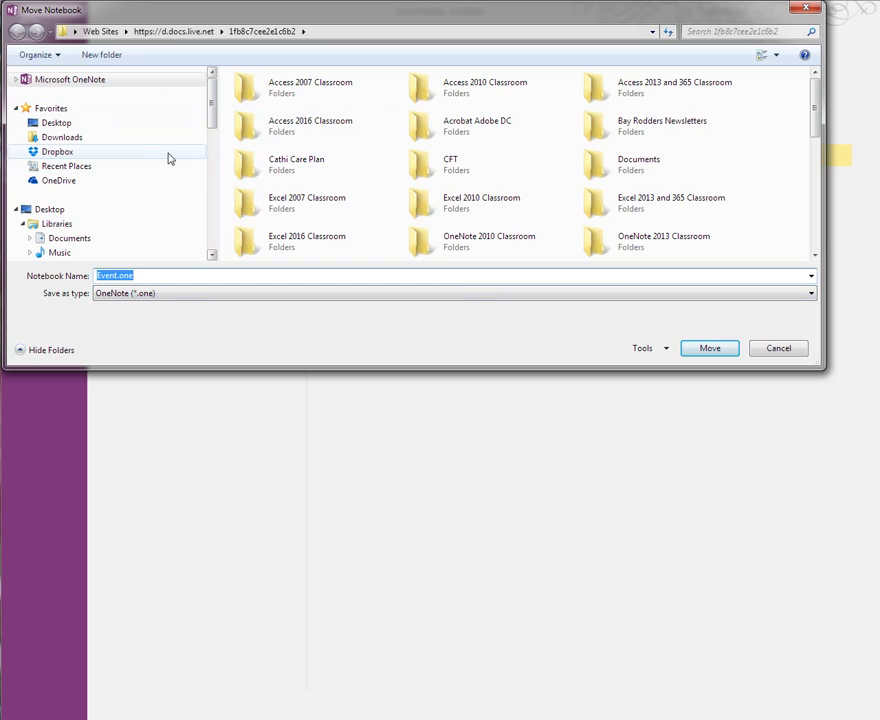
Step: Move the notebook into OneDrive > Online Classrooms > Microsoft OneNote 2016 Mastering > Practice Files, then acknowledge syncing
click(59, 181)
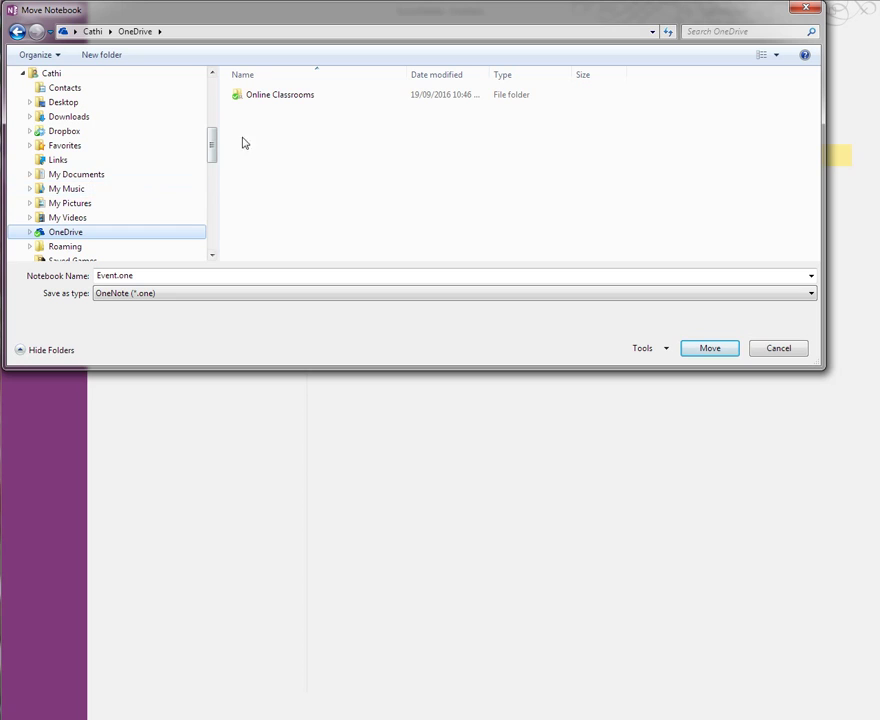
double_click(281, 100)
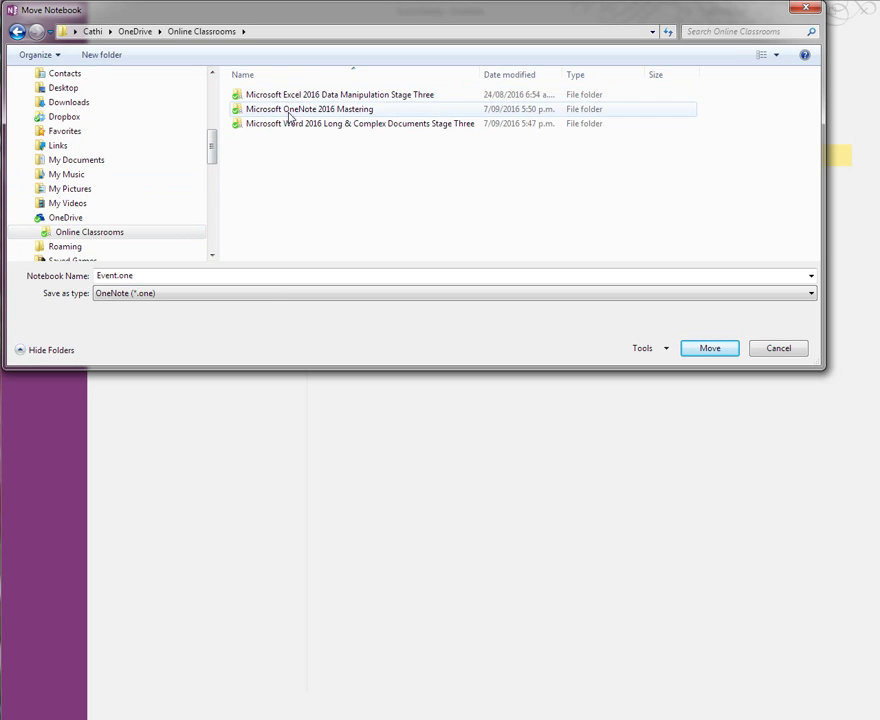
double_click(290, 109)
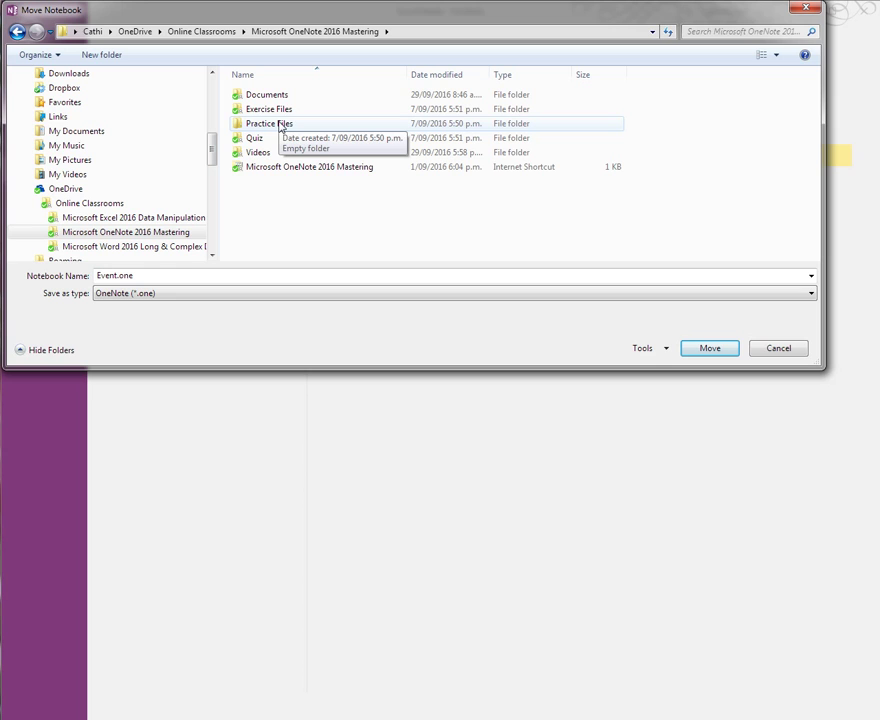
click(283, 126)
double_click(283, 126)
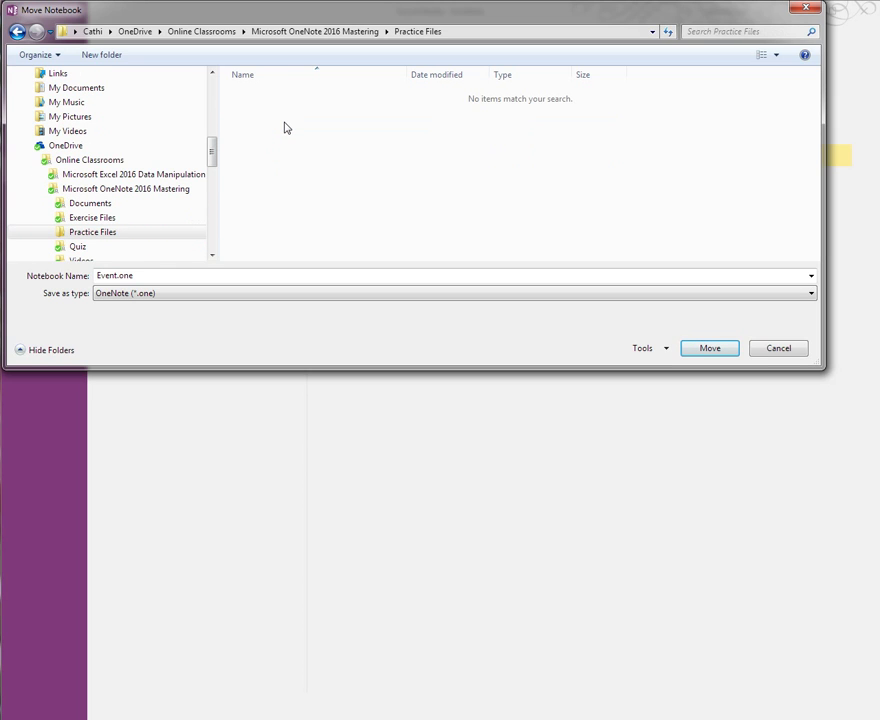
click(716, 352)
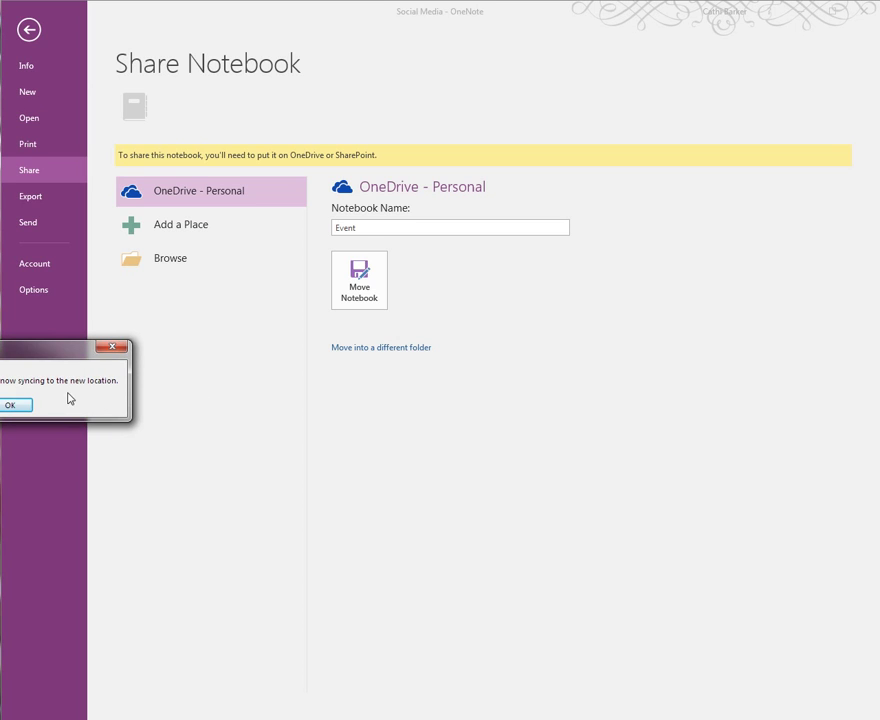
drag(48, 358, 278, 404)
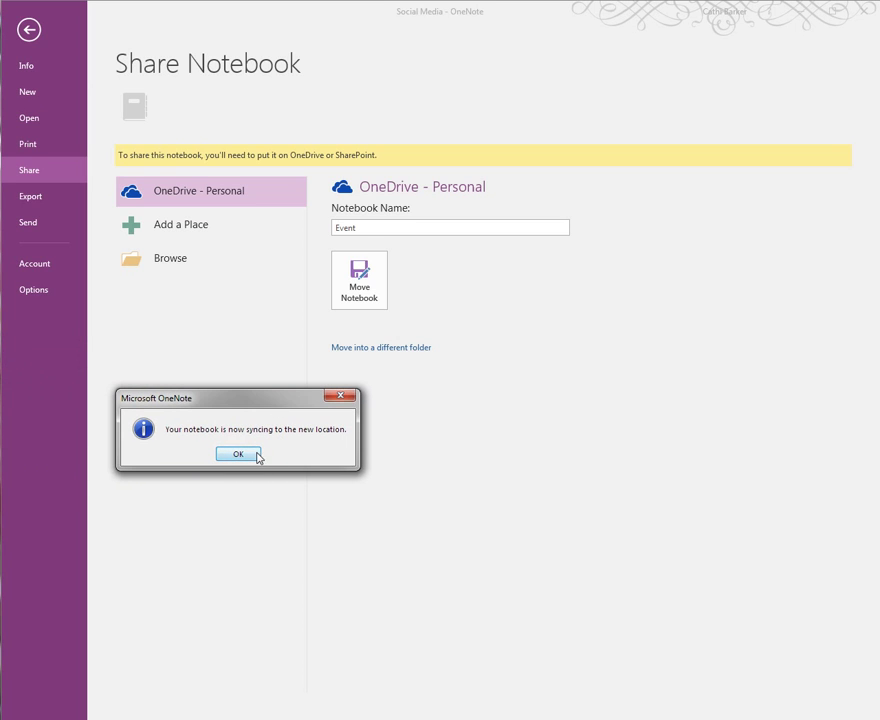
click(240, 455)
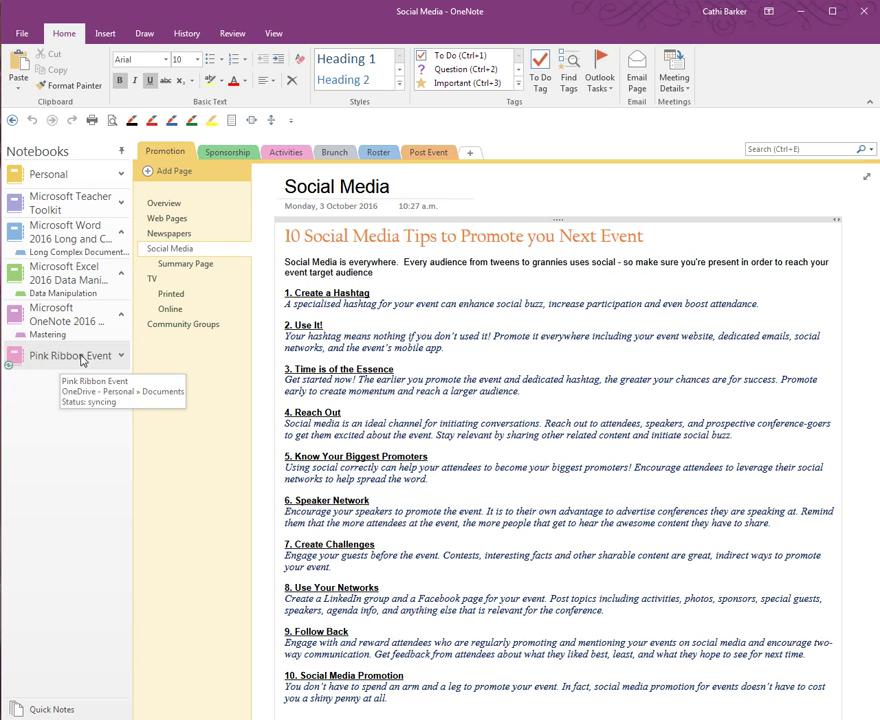
Step: Switch to the OneNote 2016 Mastering notebook and back to Pink Ribbon Event to see it syncing
click(85, 336)
click(73, 357)
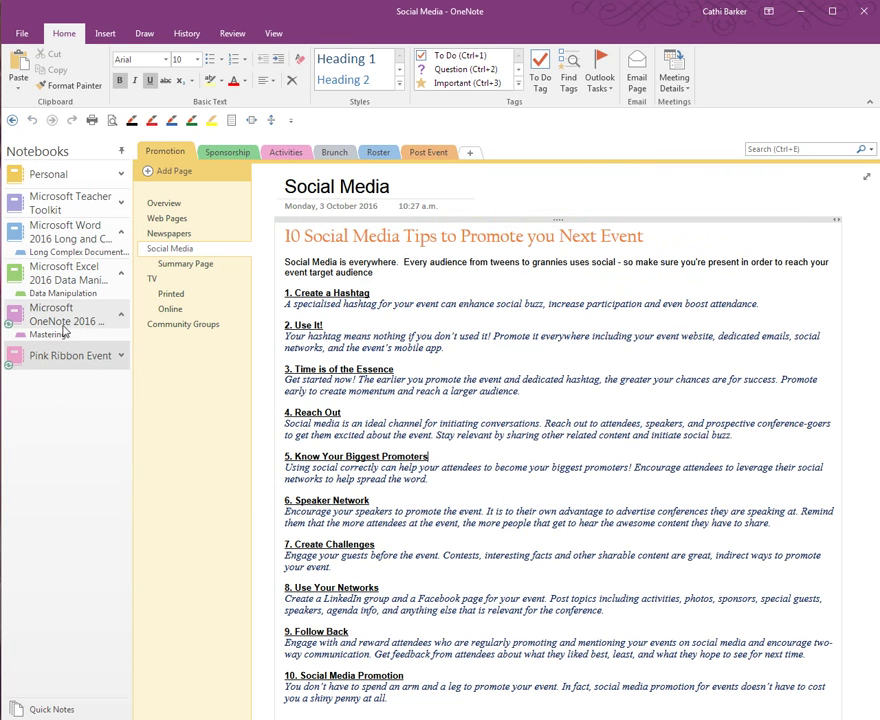
click(60, 318)
click(58, 360)
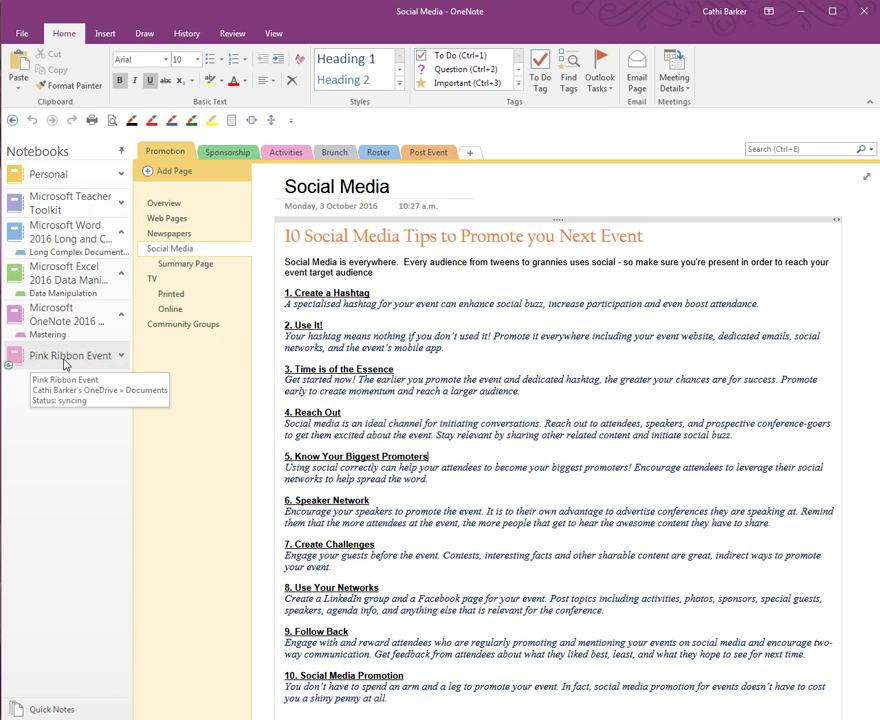
right_click(66, 362)
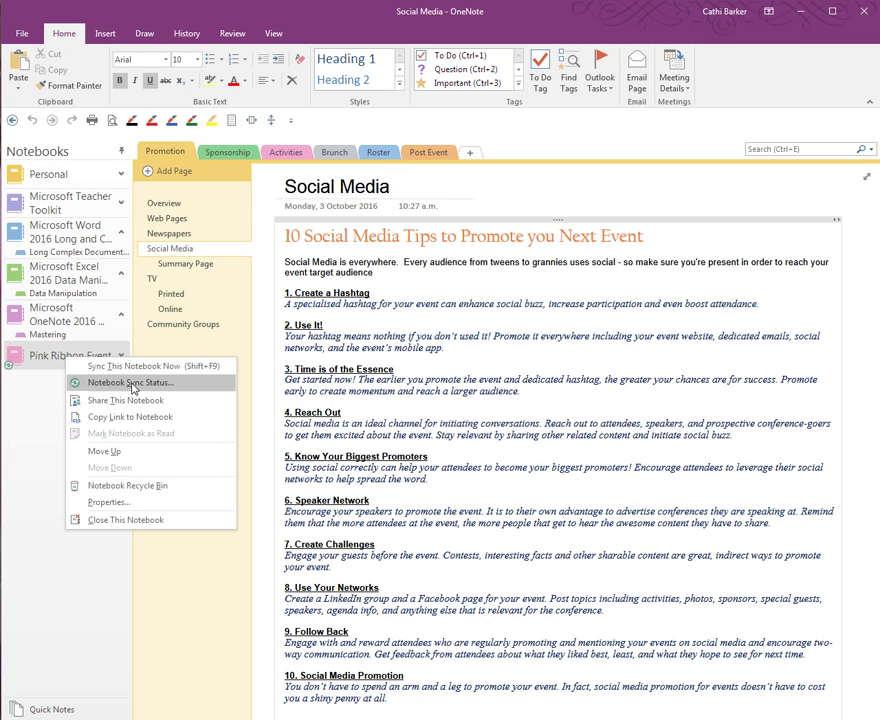
click(133, 388)
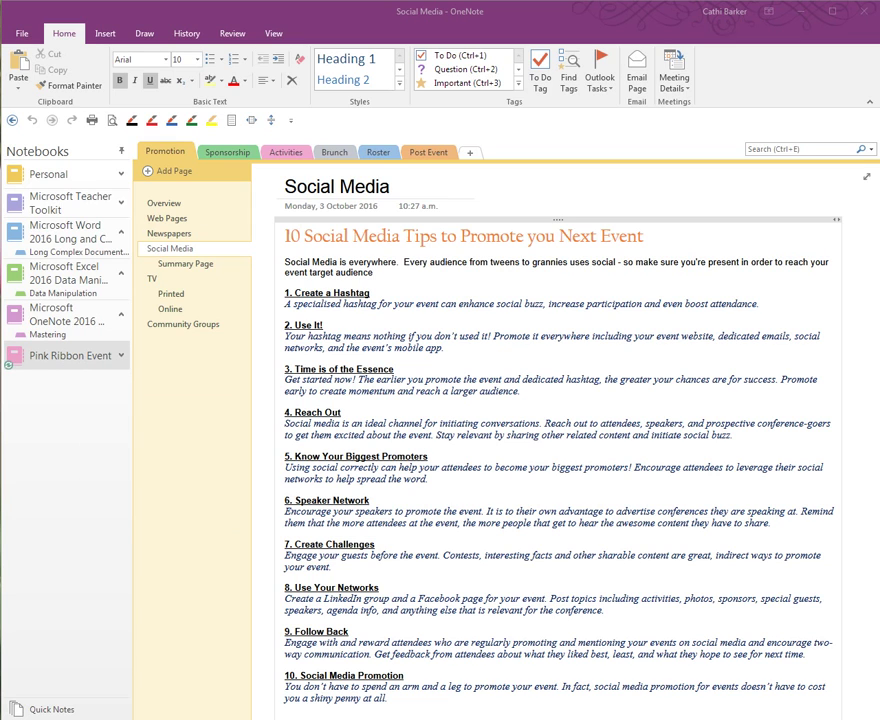
drag(128, 190, 562, 239)
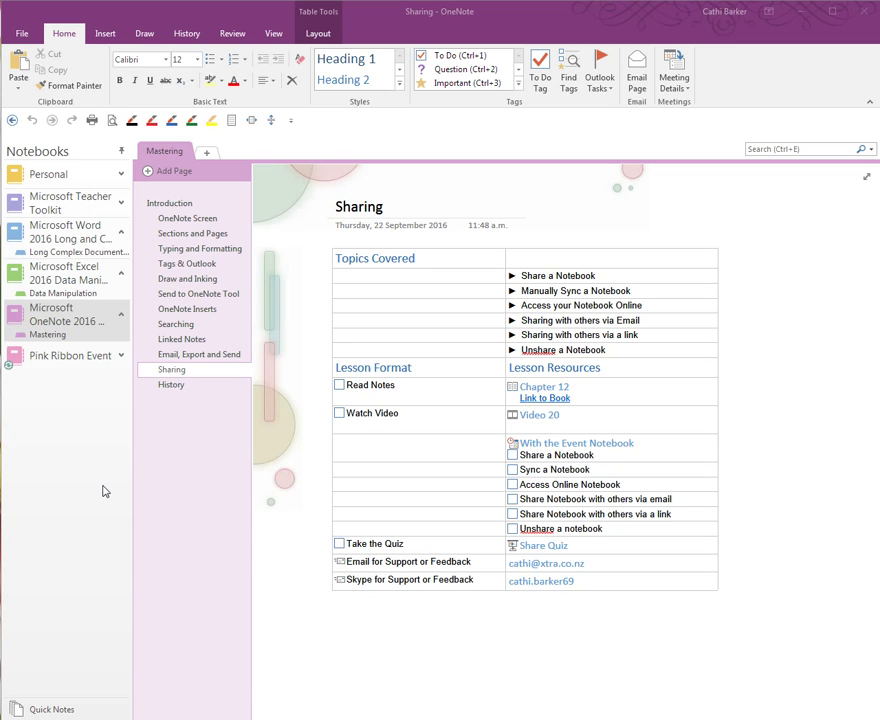
right_click(78, 358)
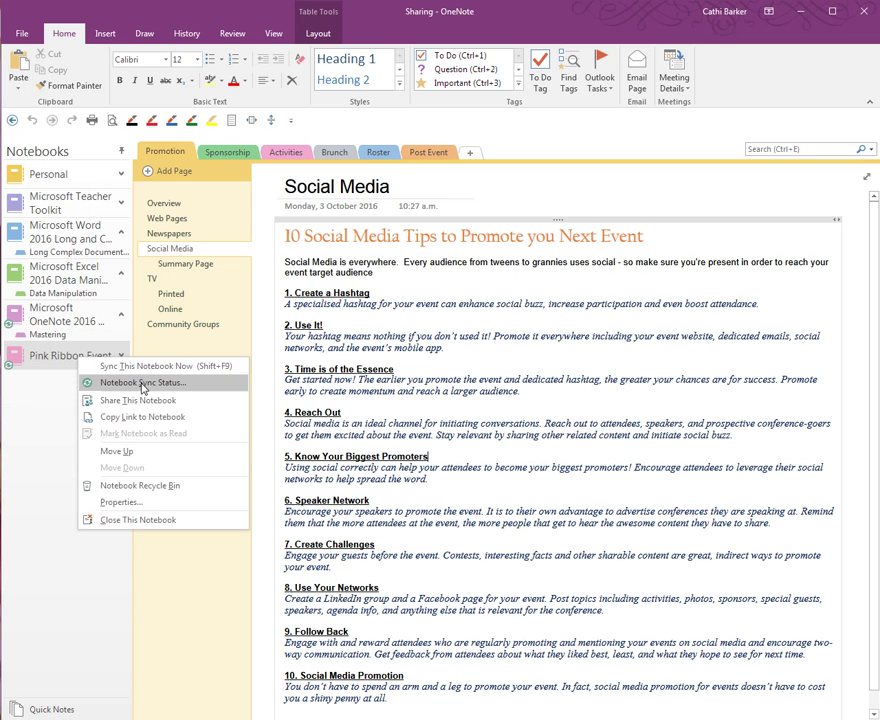
click(143, 388)
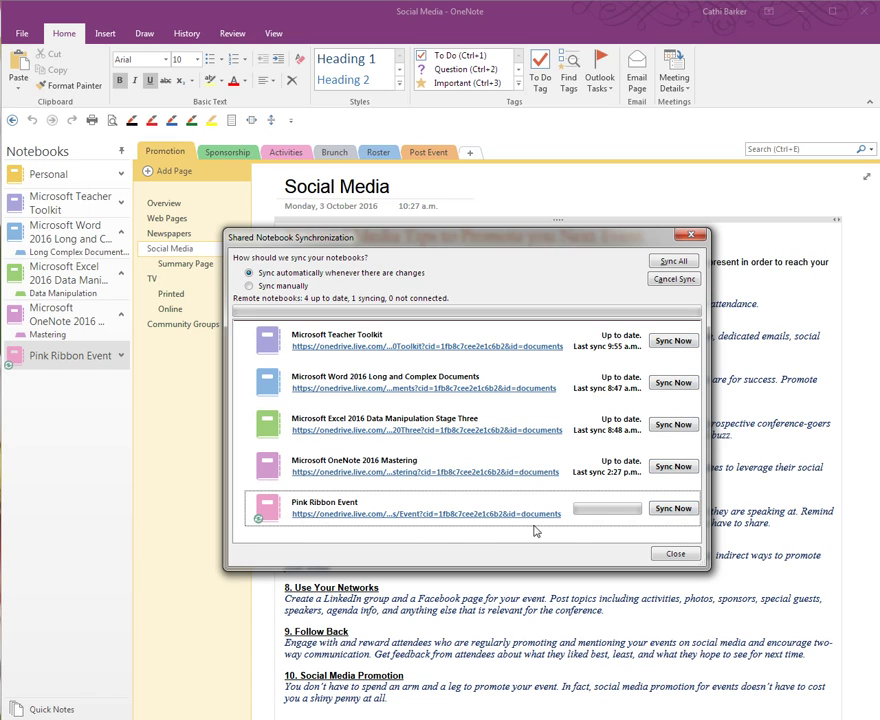
click(676, 554)
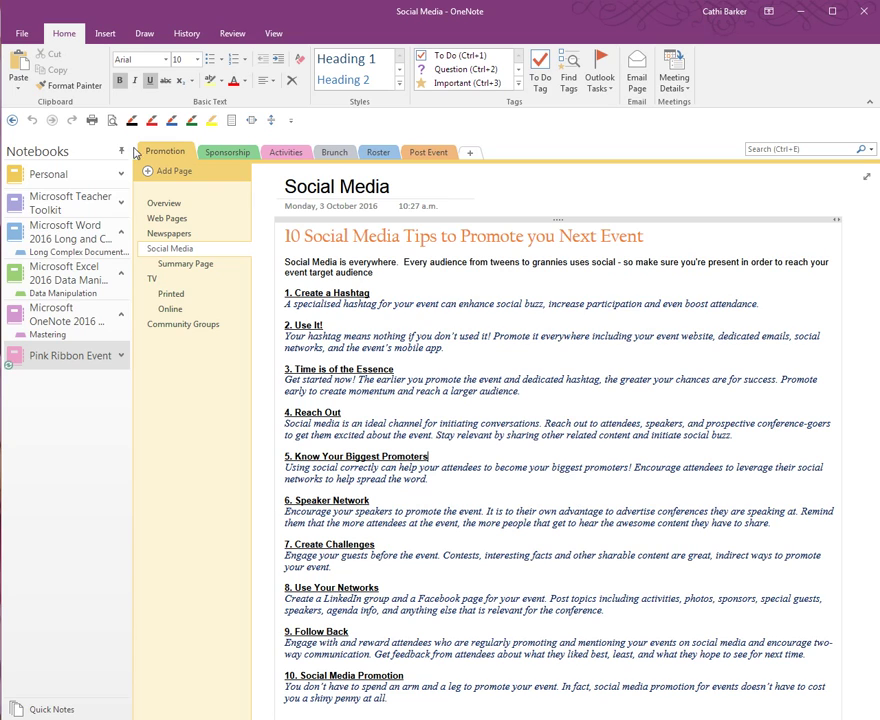
Step: Open sharing for Pink Ribbon Event and start entering the invitee's name
right_click(70, 362)
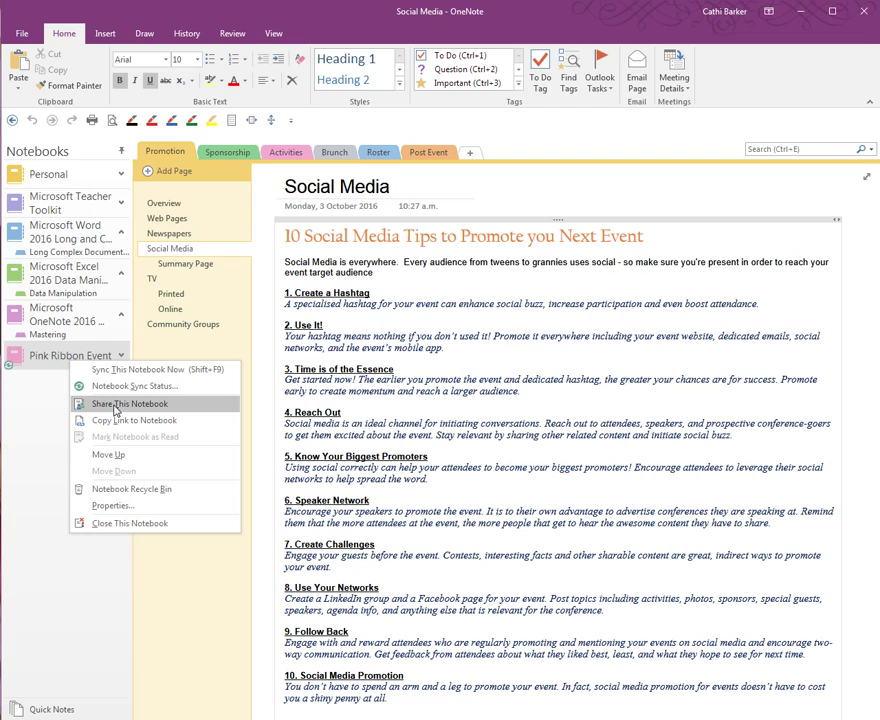
click(118, 404)
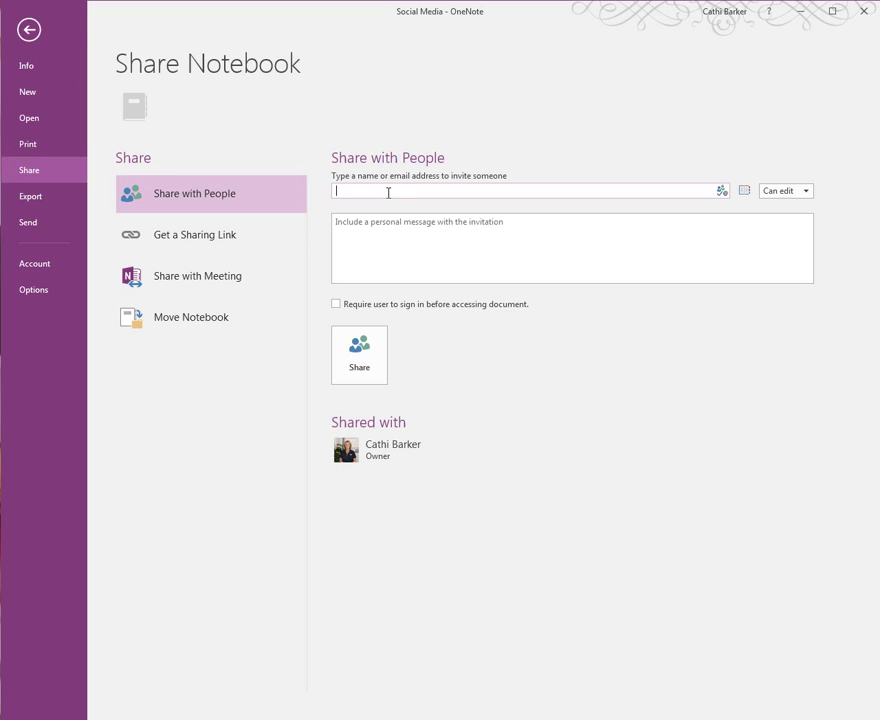
text(cathi)
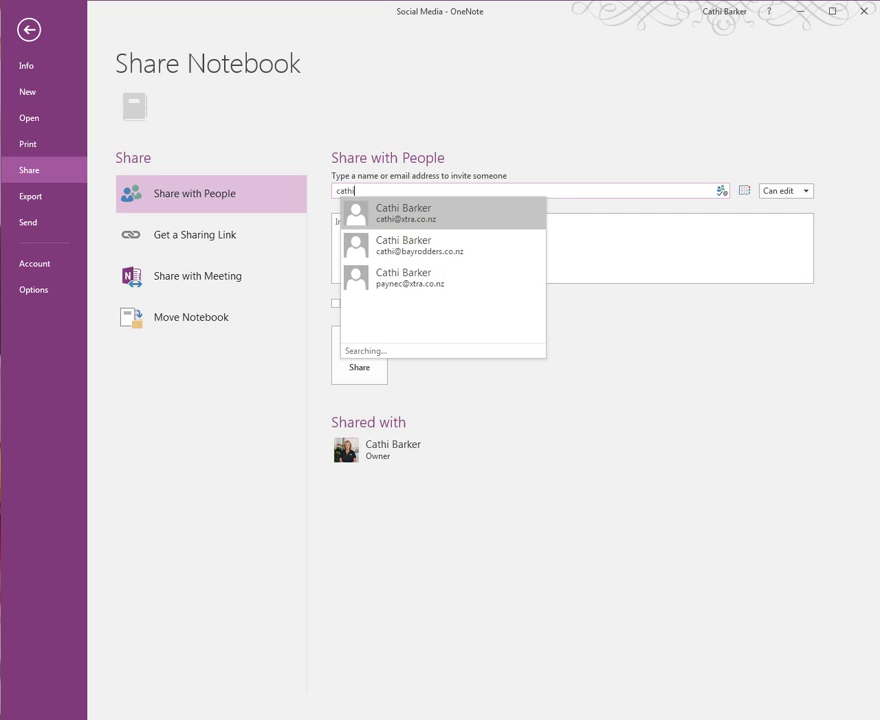
key(Escape)
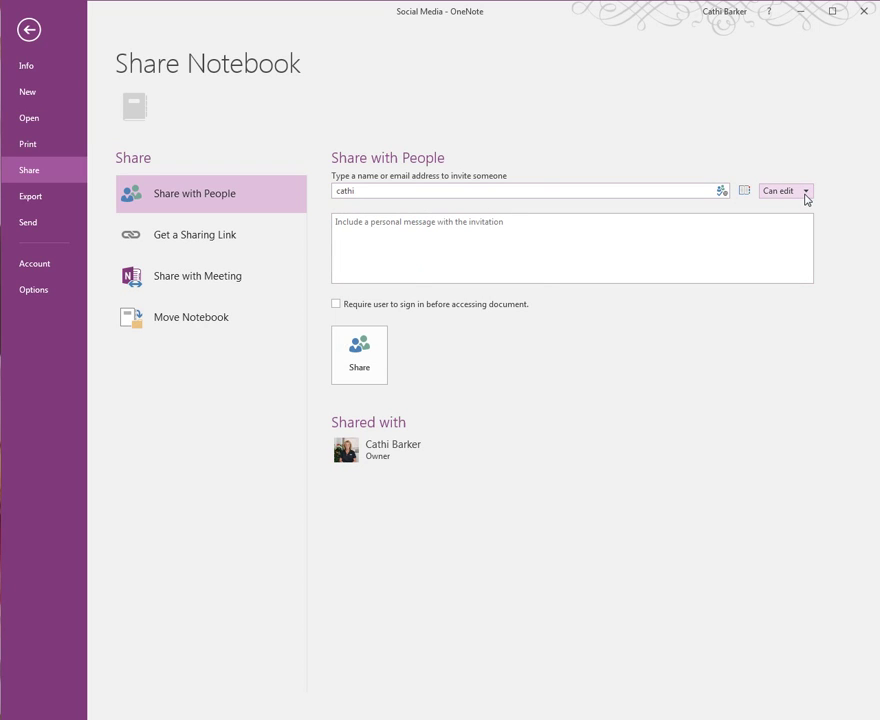
Step: Set the invitation permission to Can view and enter the invitee's full e-mail address
click(806, 194)
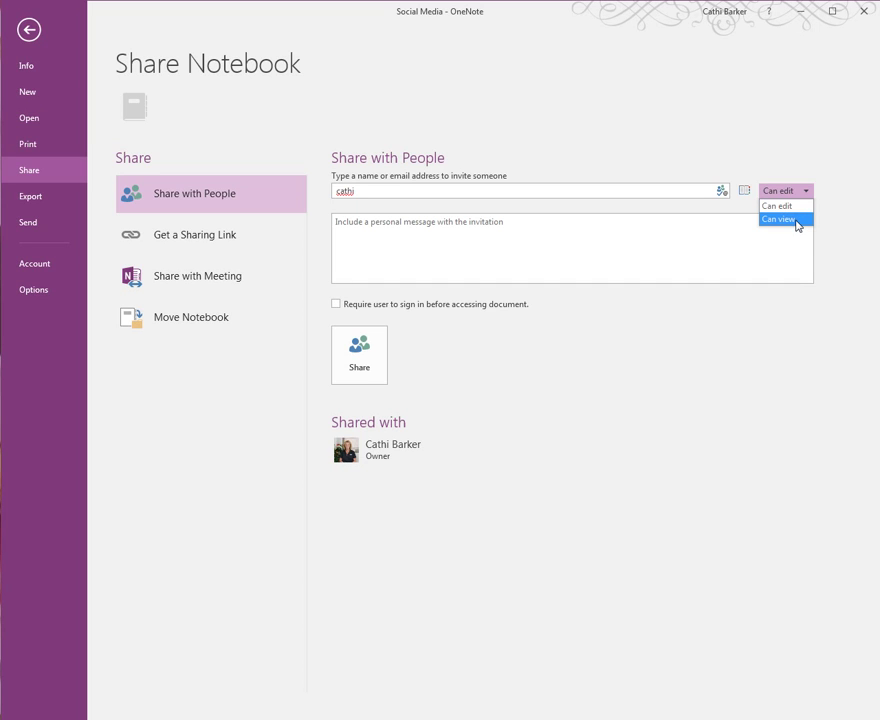
click(797, 219)
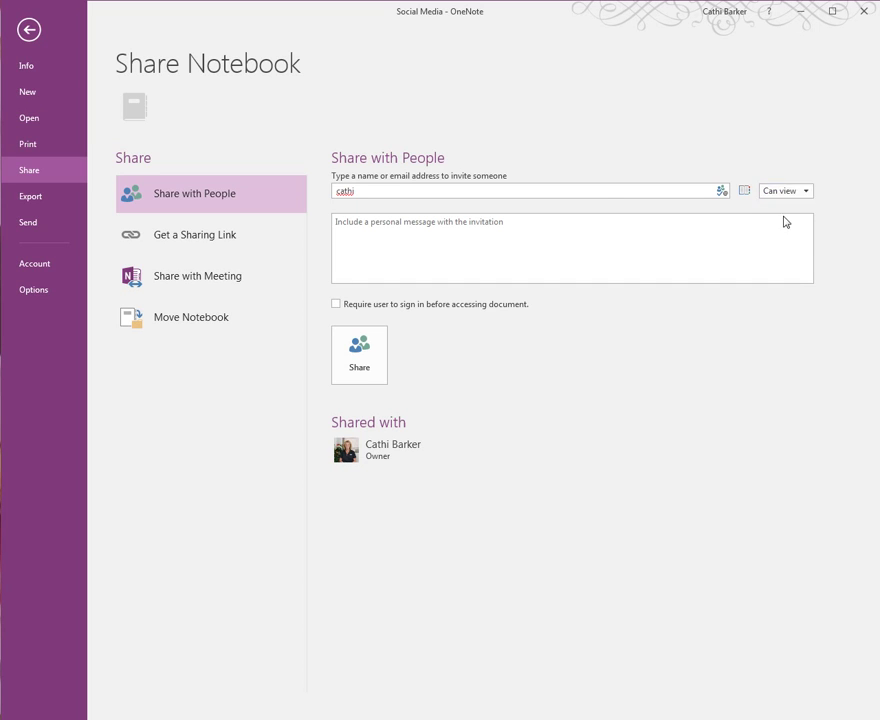
click(369, 191)
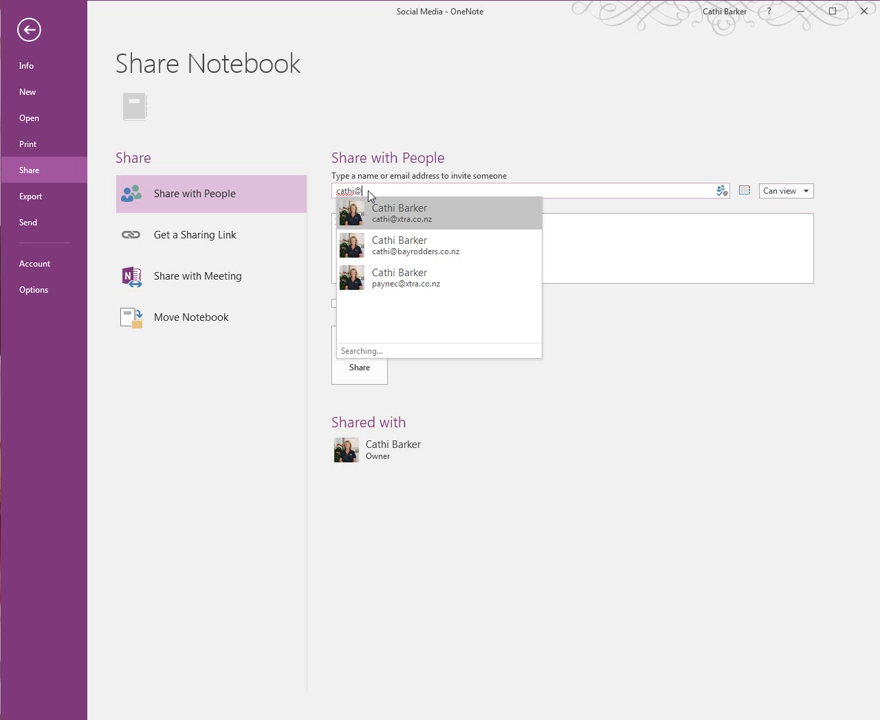
key(Down)
key(Return)
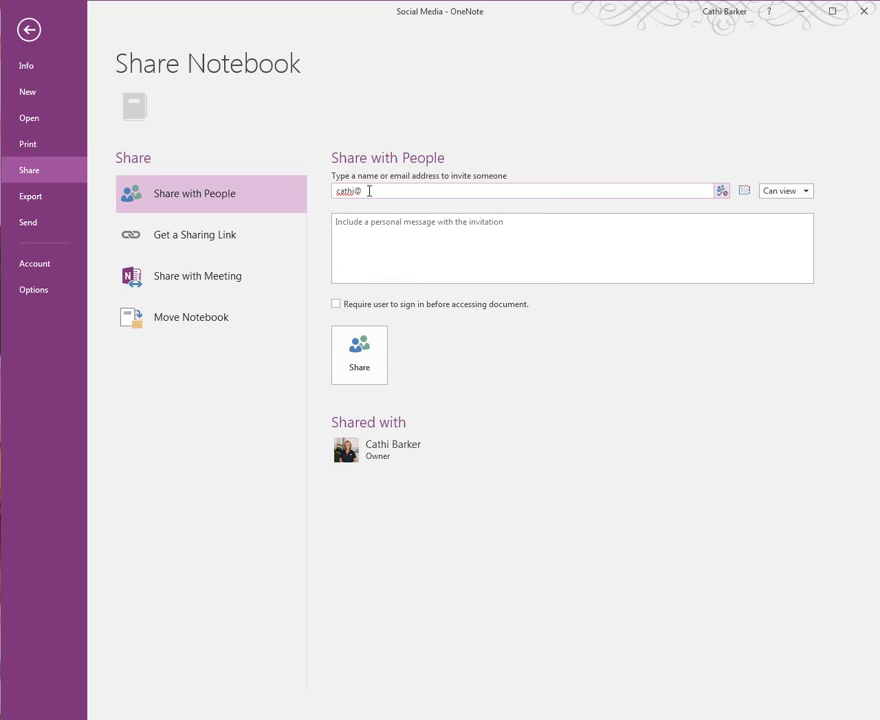
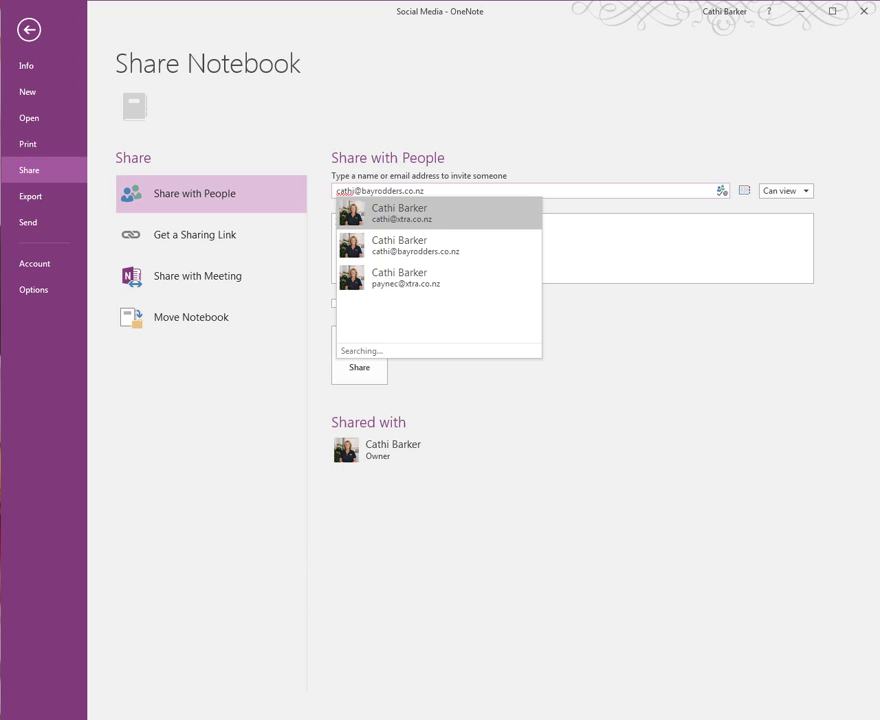
Step: Add the message 'Please find a link which will enable you to view my onenote nooeboo' and send it
click(526, 250)
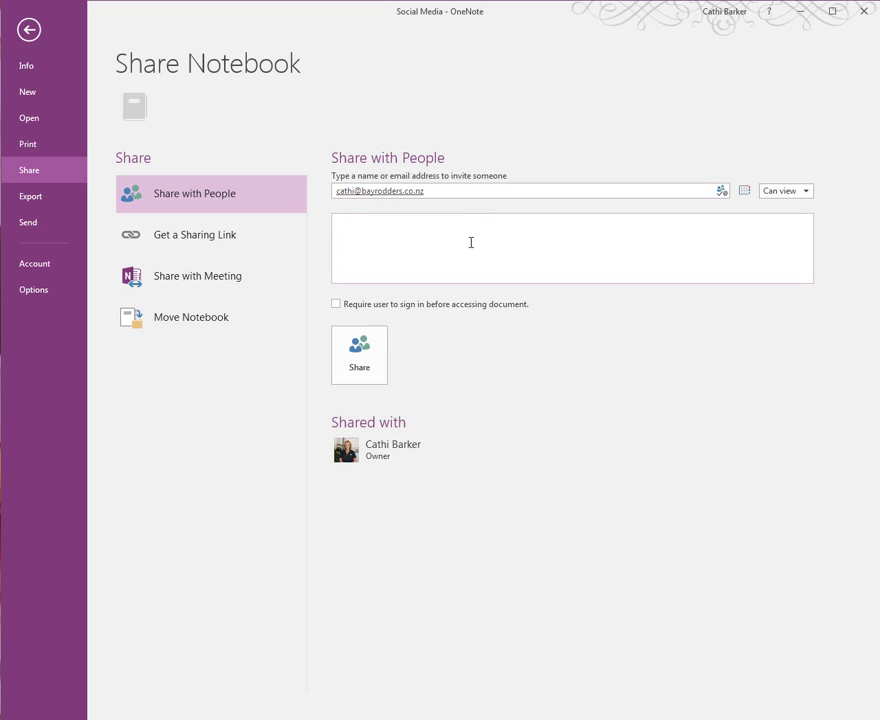
text(Please find a link wh)
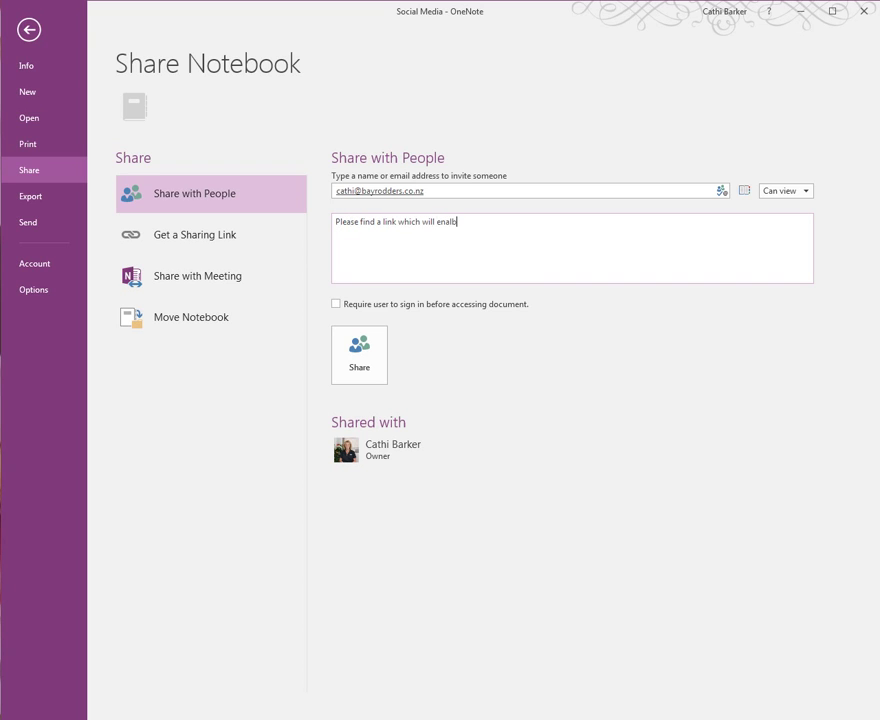
text(ich will enable you to view my onenote noo)
text(ebook)
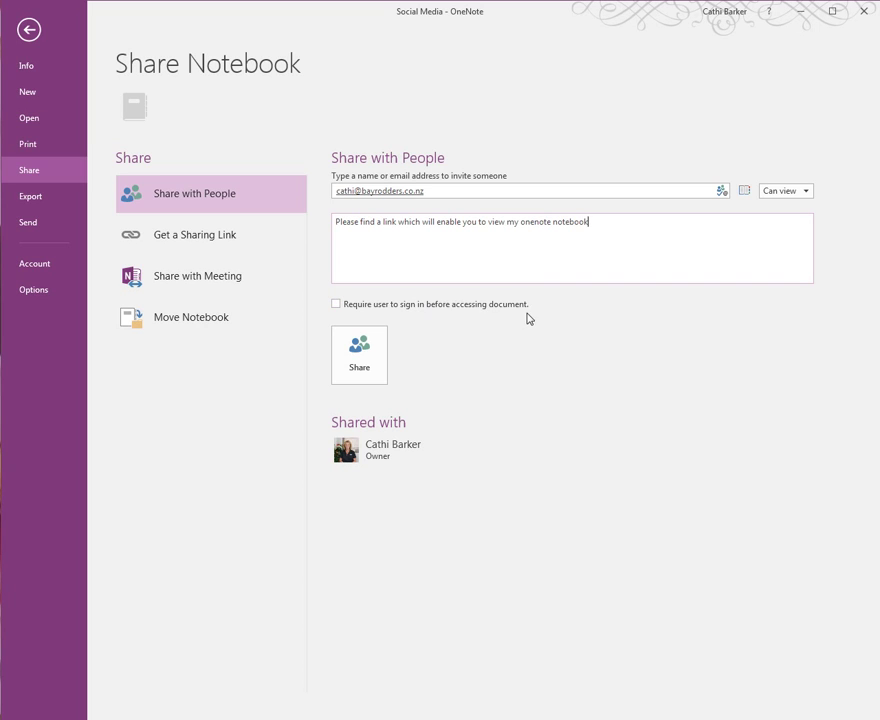
click(363, 362)
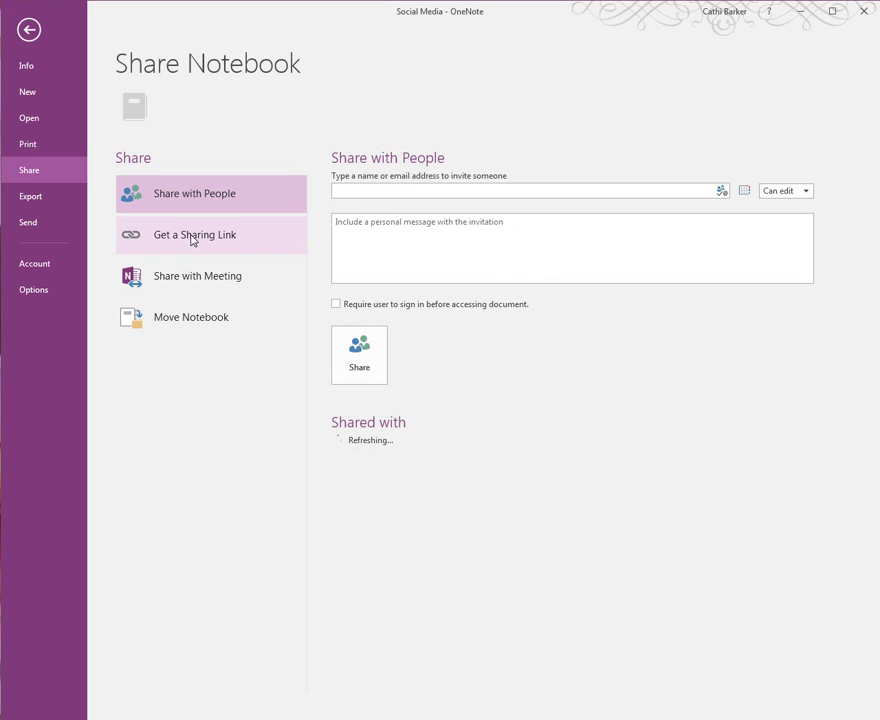
Step: Open Get a Sharing Link and check the invitee is listed under Shared with as Can view
click(193, 240)
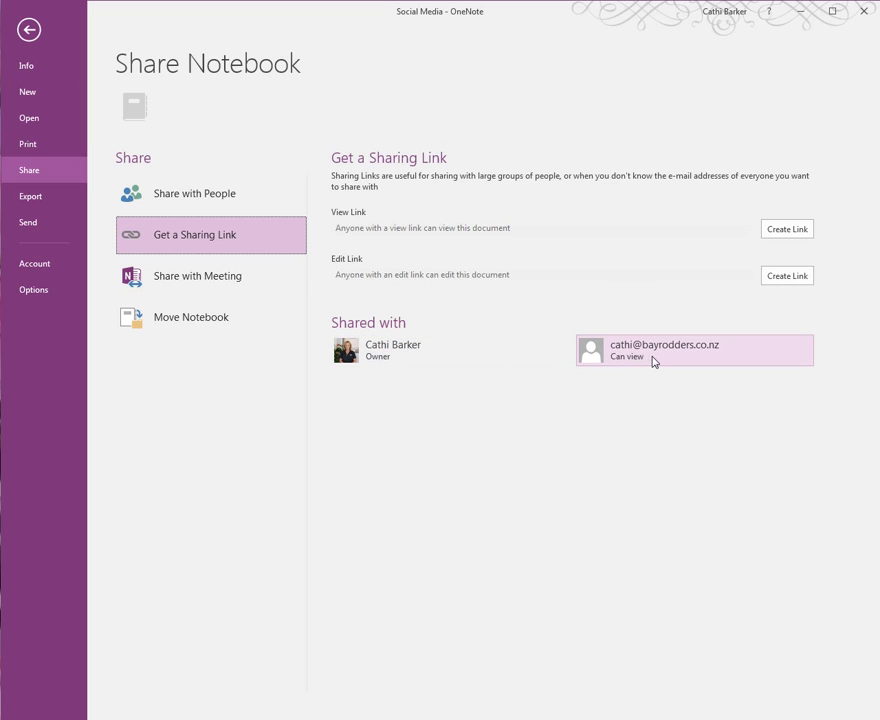
mouse_move(655, 360)
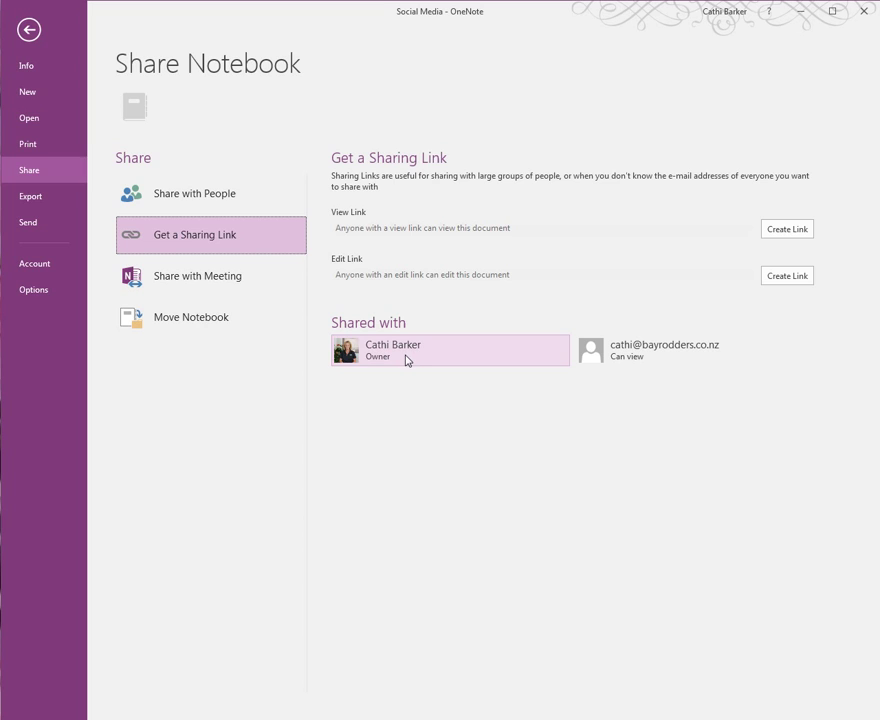
mouse_move(409, 361)
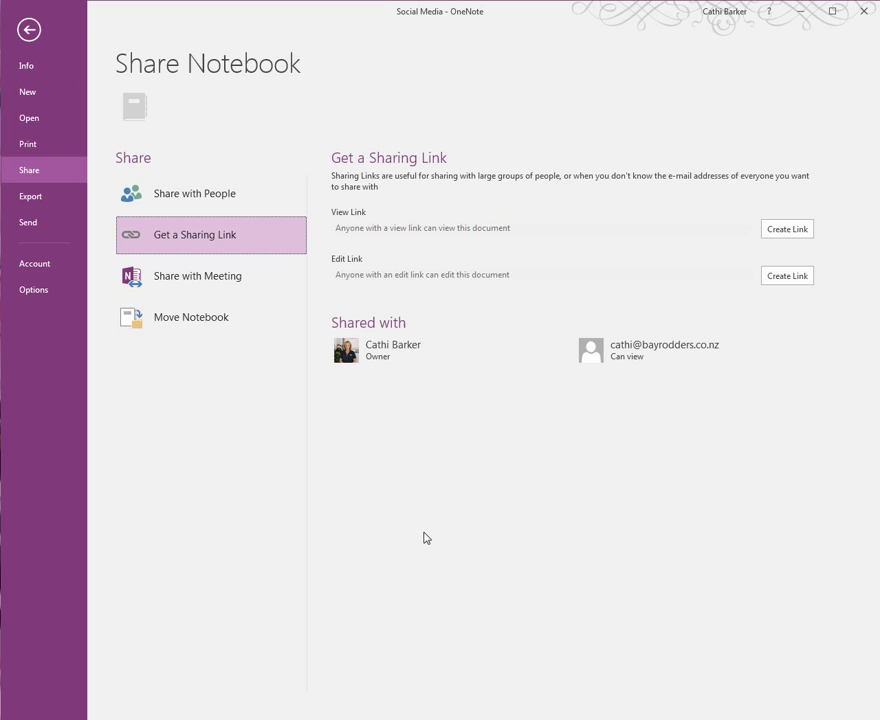
Step: Return to the notes, view Pink Ribbon Event's Notebook Sync Status, then close that window
click(29, 30)
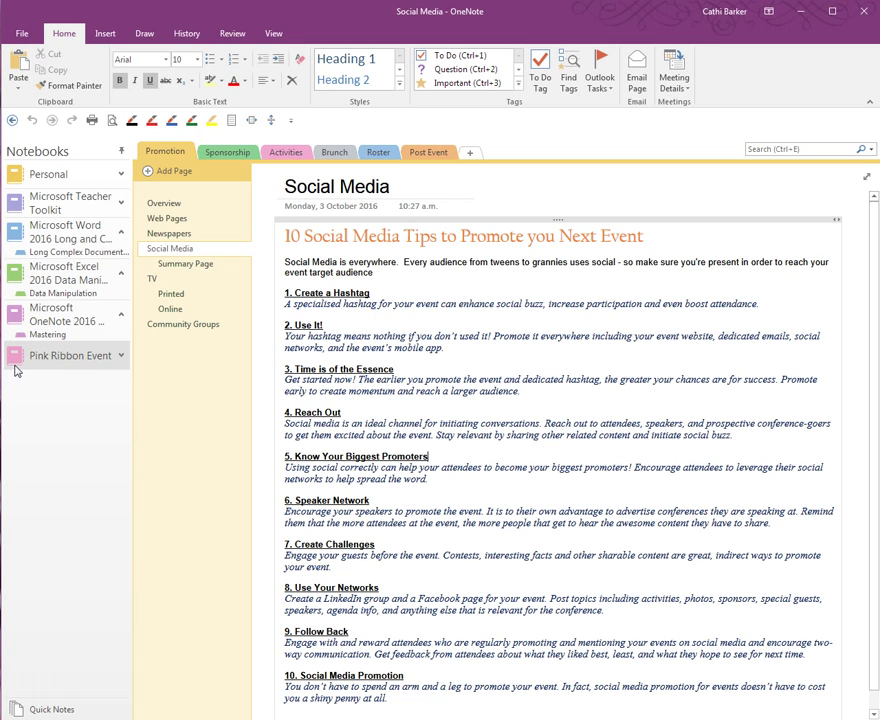
right_click(53, 366)
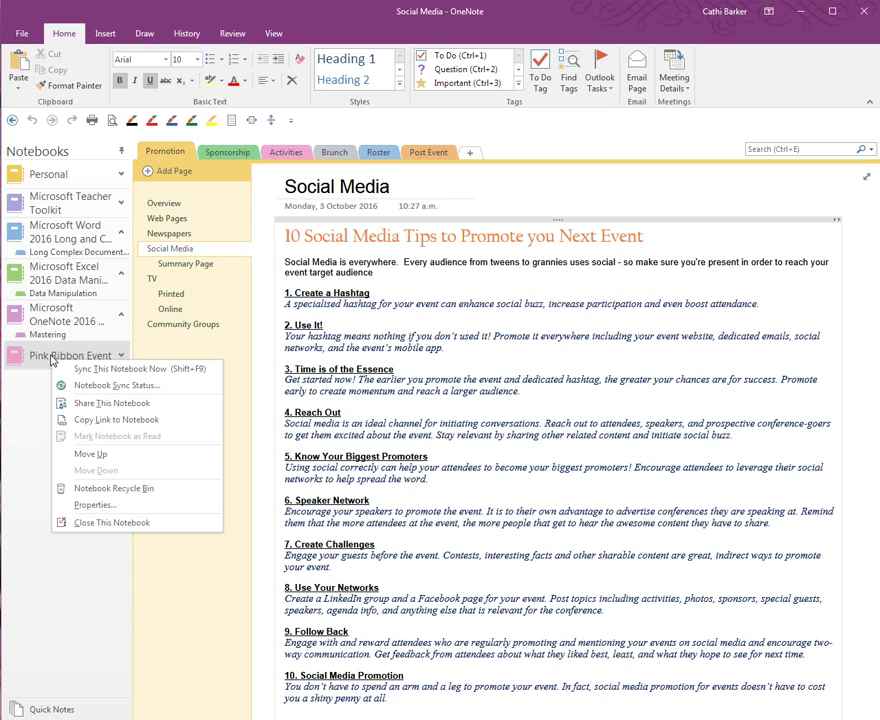
click(115, 386)
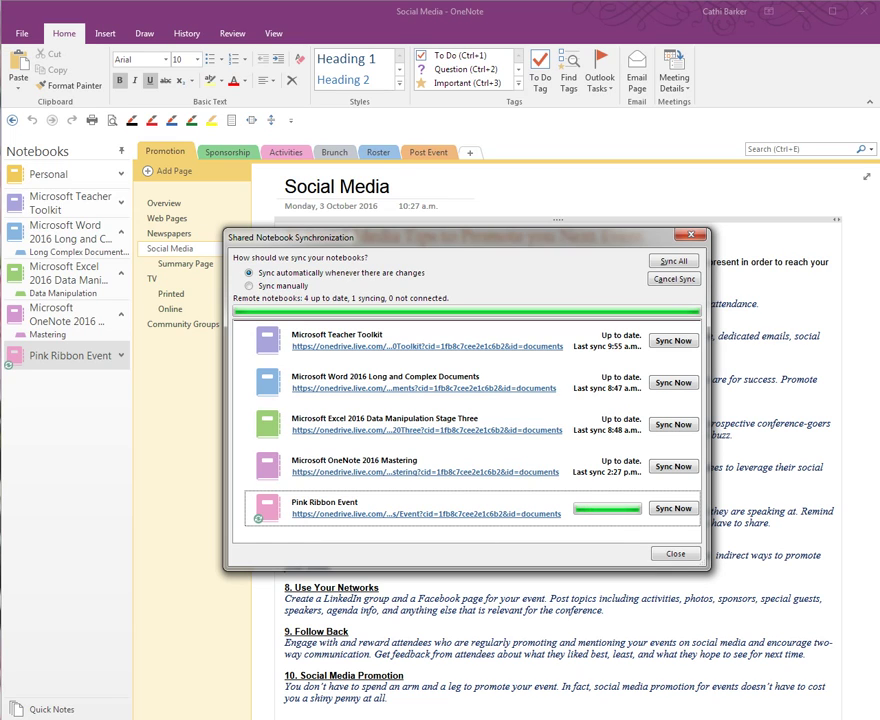
key(Escape)
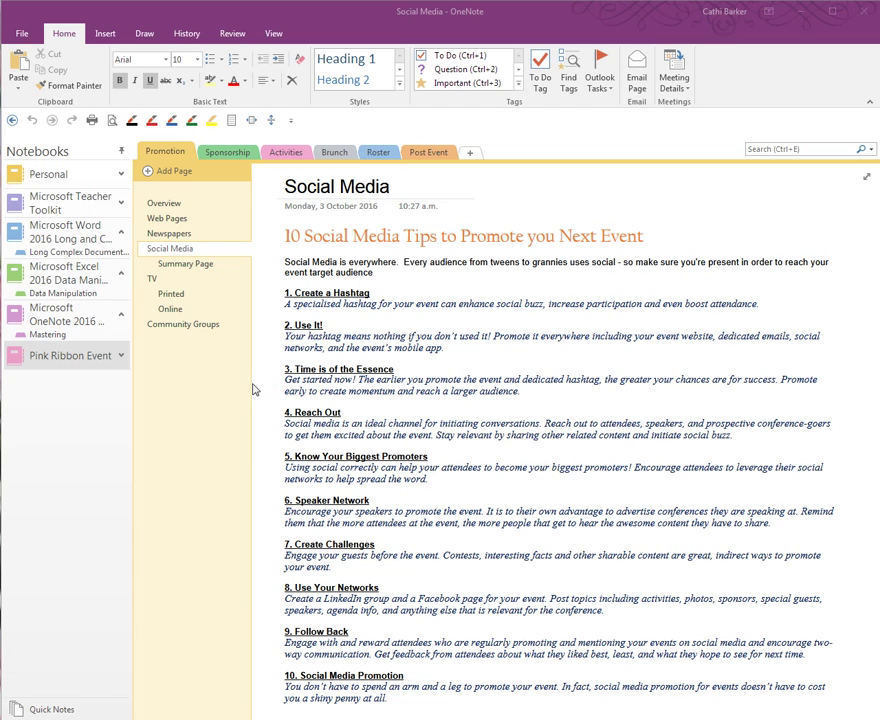
Step: Review the Shared with list under File > Share and the invitee's Remove User and Change permission options
click(19, 34)
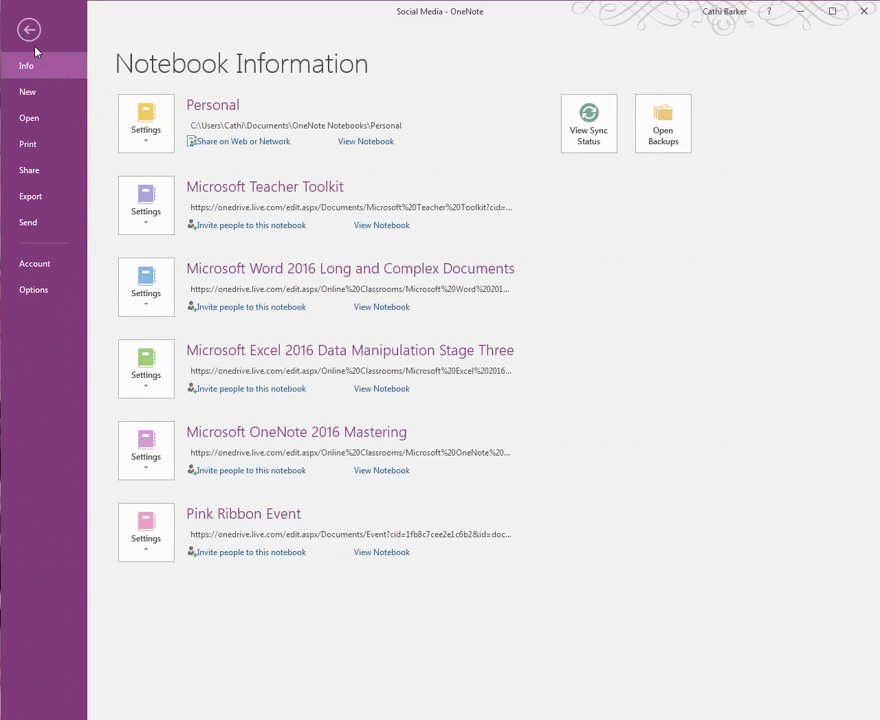
click(48, 174)
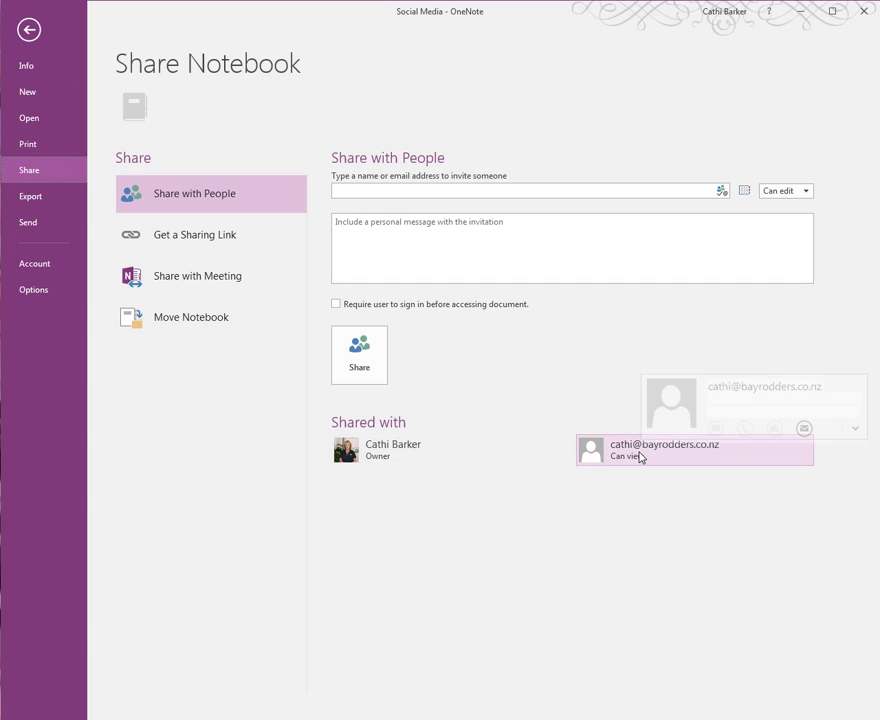
mouse_move(451, 466)
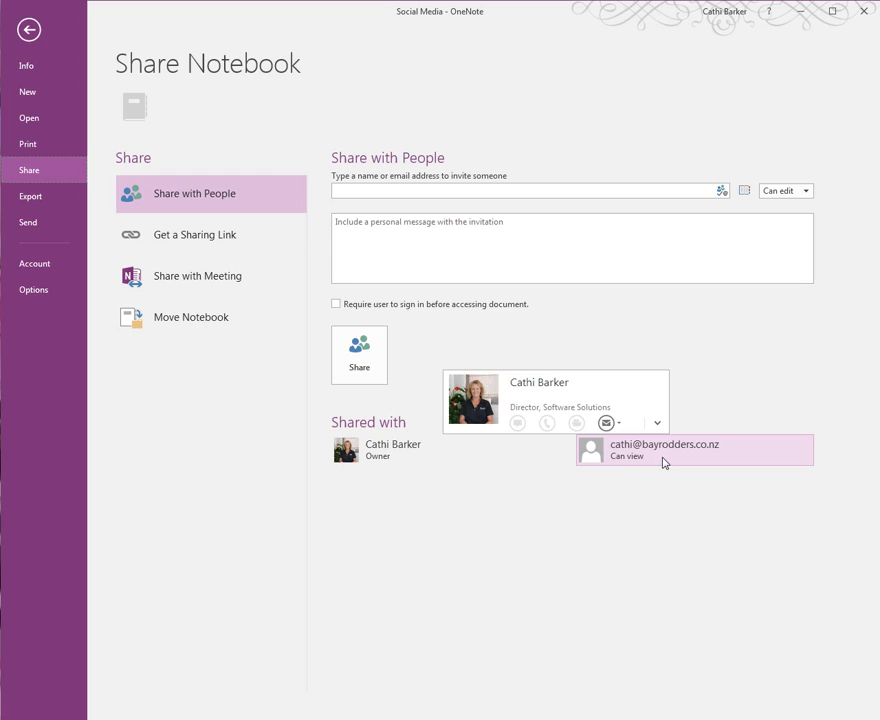
mouse_move(648, 463)
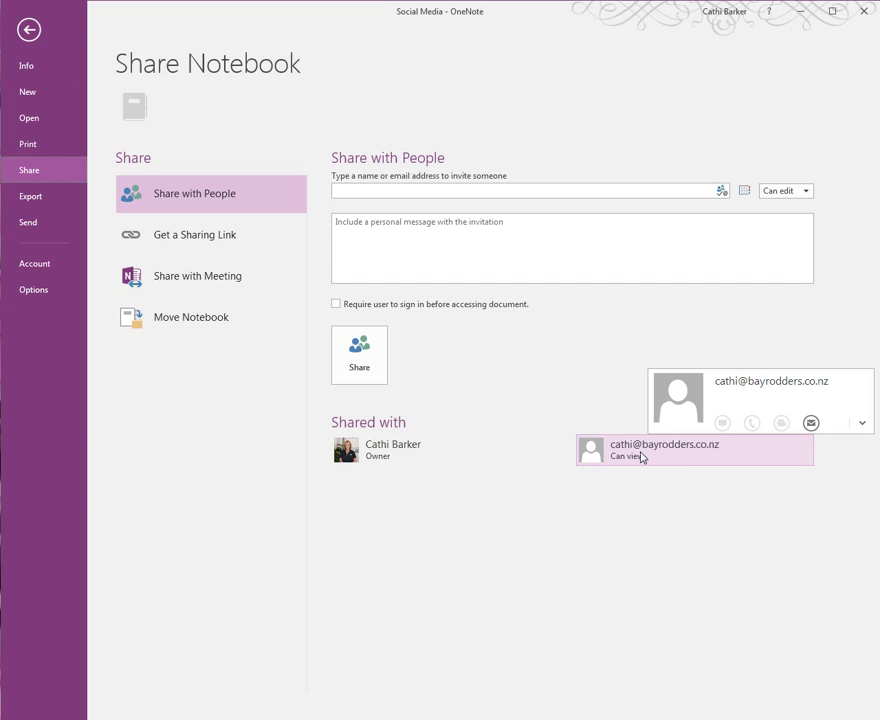
right_click(642, 458)
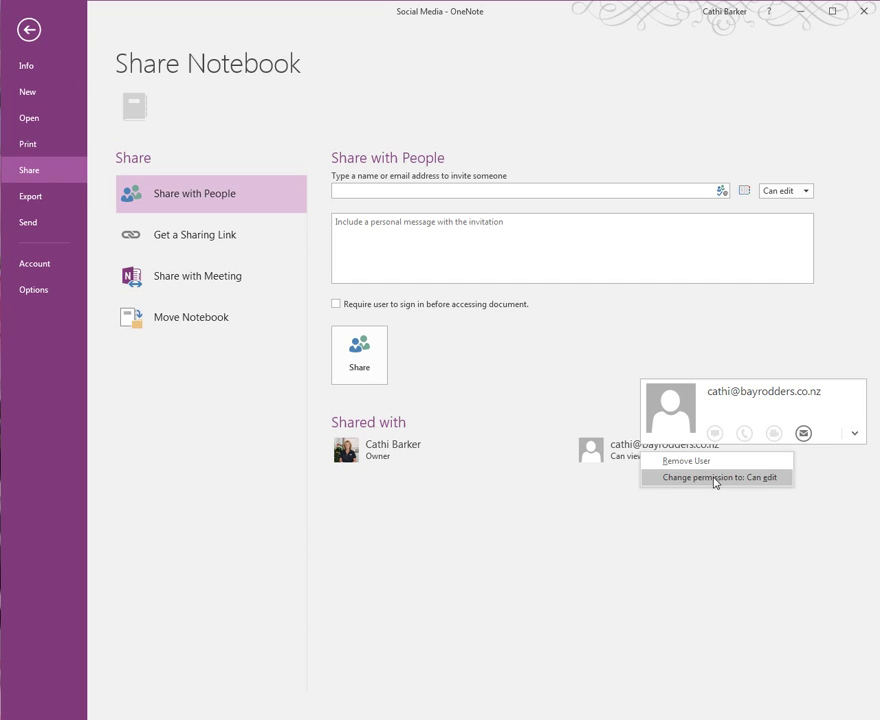
Step: View the Pink Ribbon Event Settings dropdown under Info, then close it and return to Social Media
click(27, 66)
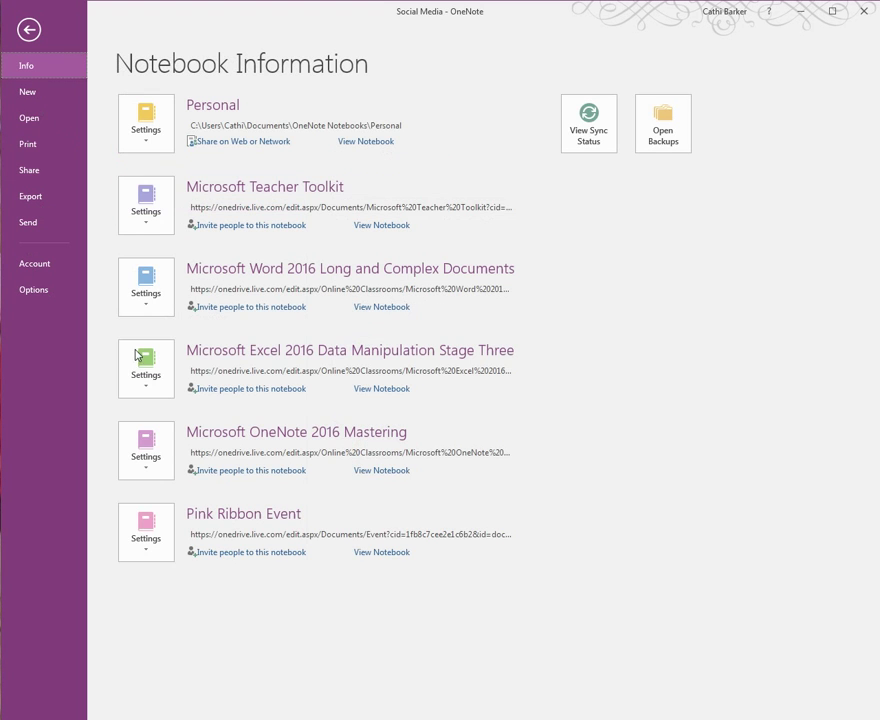
click(153, 552)
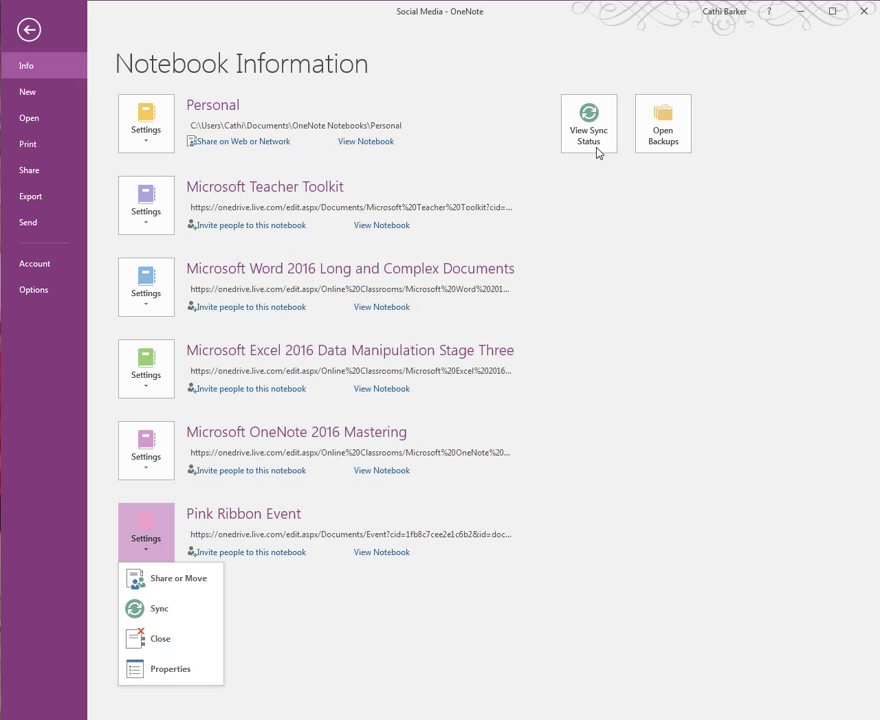
click(30, 30)
click(30, 30)
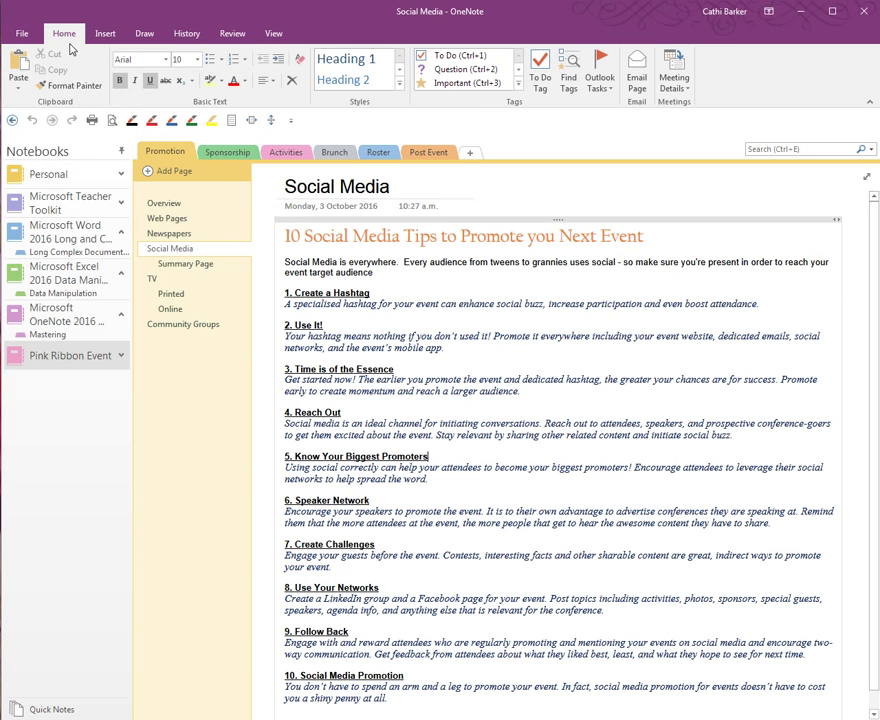